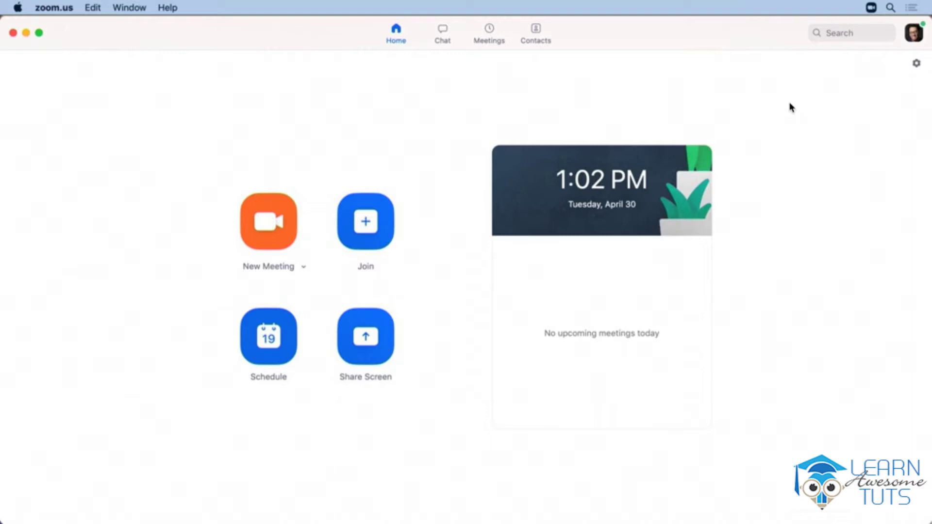
# Step: Review the Recording settings, including the local storage location choices and the cloud recording option, and close the settings
pyautogui.click(916, 64)
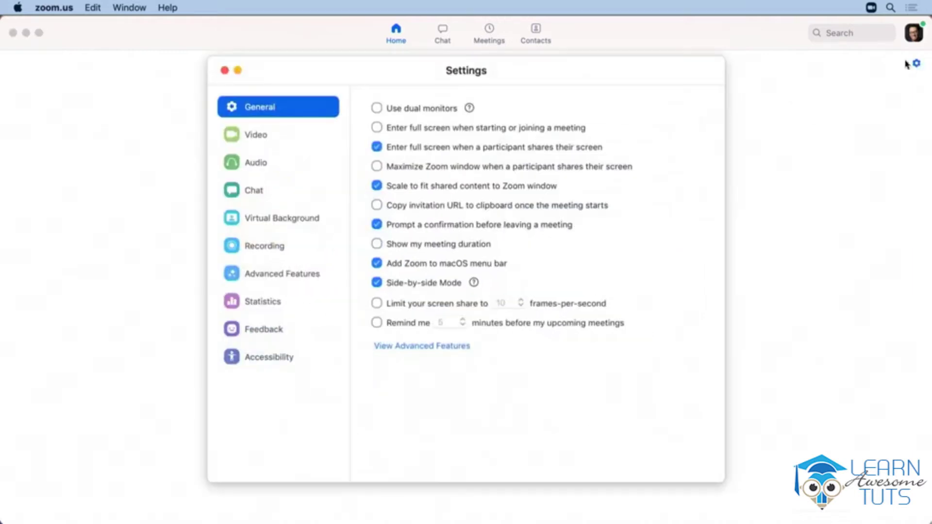
pyautogui.click(282, 247)
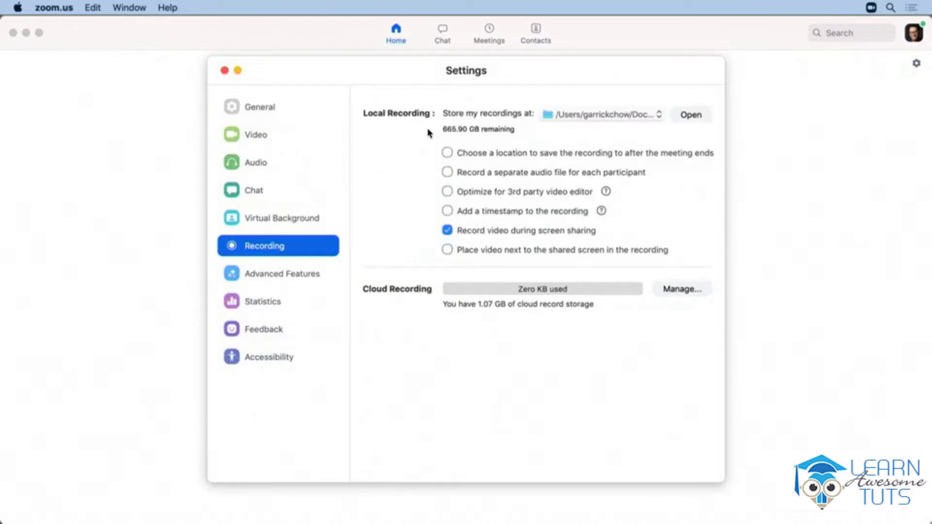
pyautogui.click(624, 116)
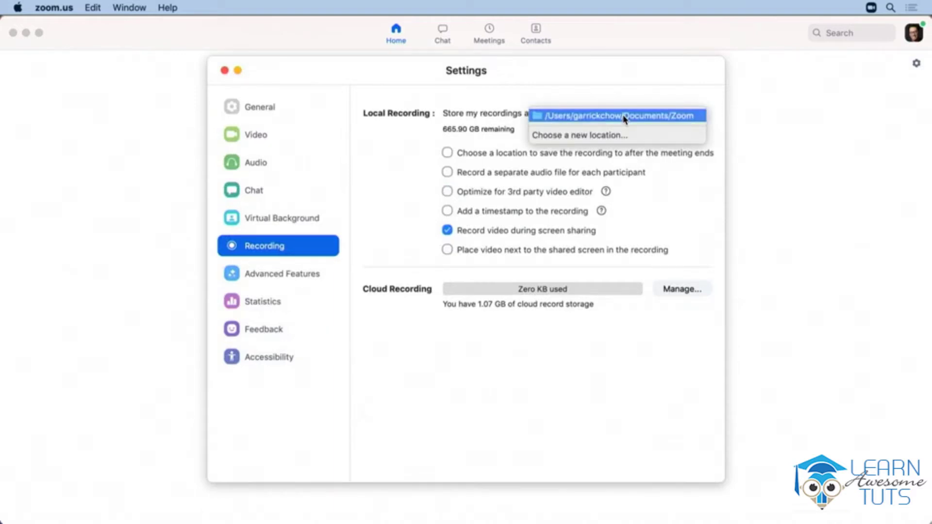
pyautogui.click(402, 102)
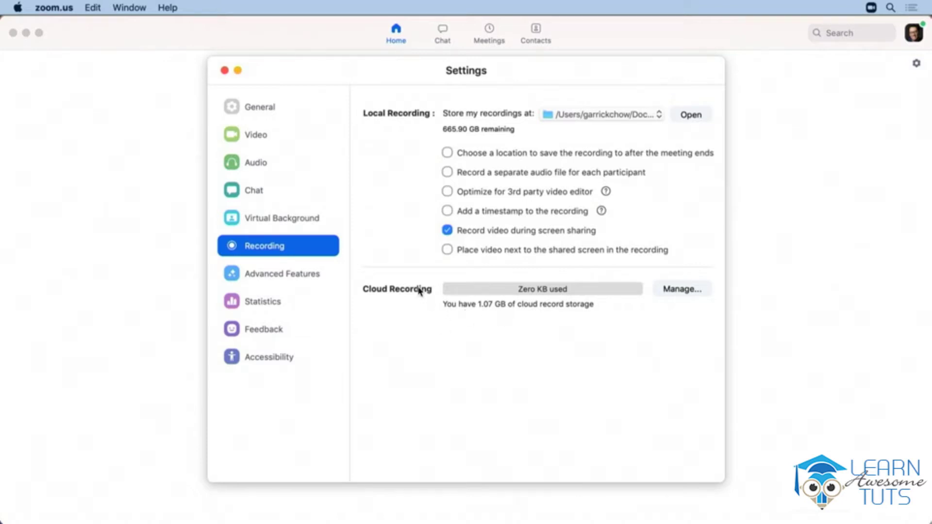
pyautogui.click(224, 71)
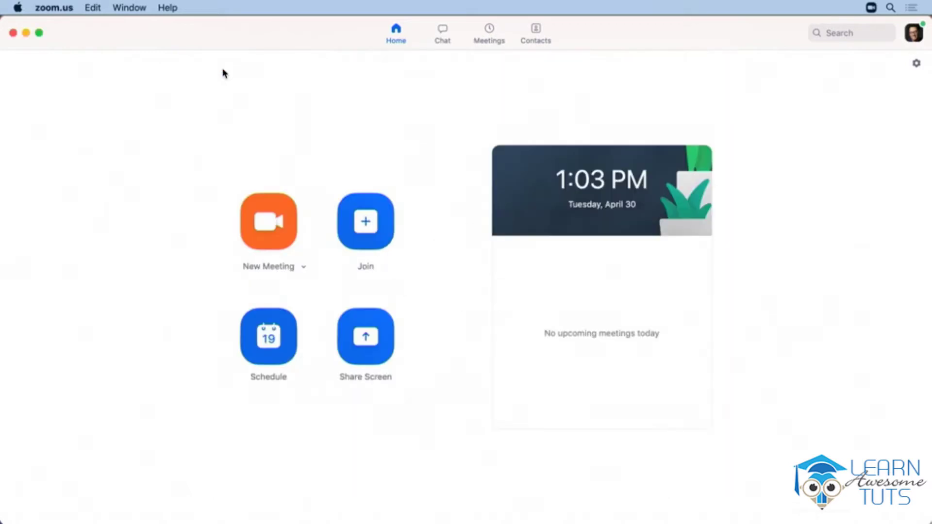
# Step: Start a new meeting with video and the Personal Meeting ID enabled, joining with computer audio
pyautogui.click(304, 267)
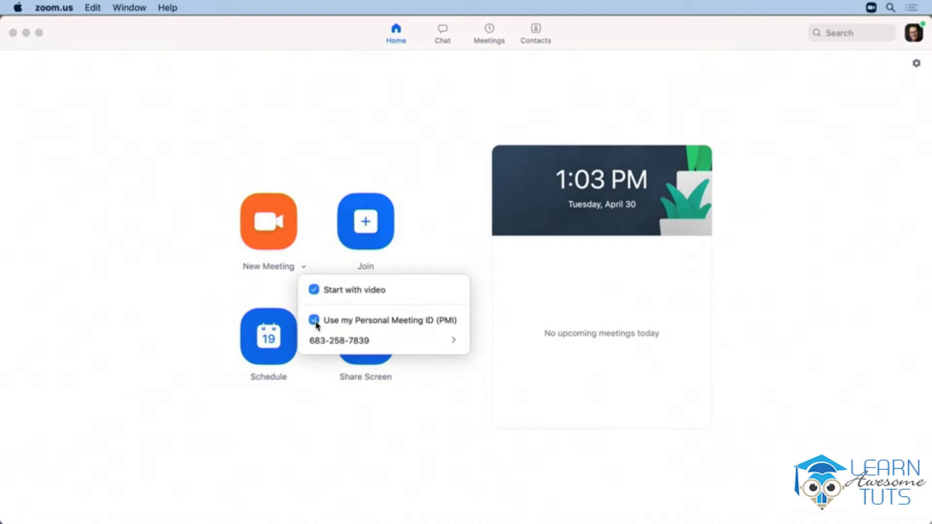
pyautogui.click(195, 311)
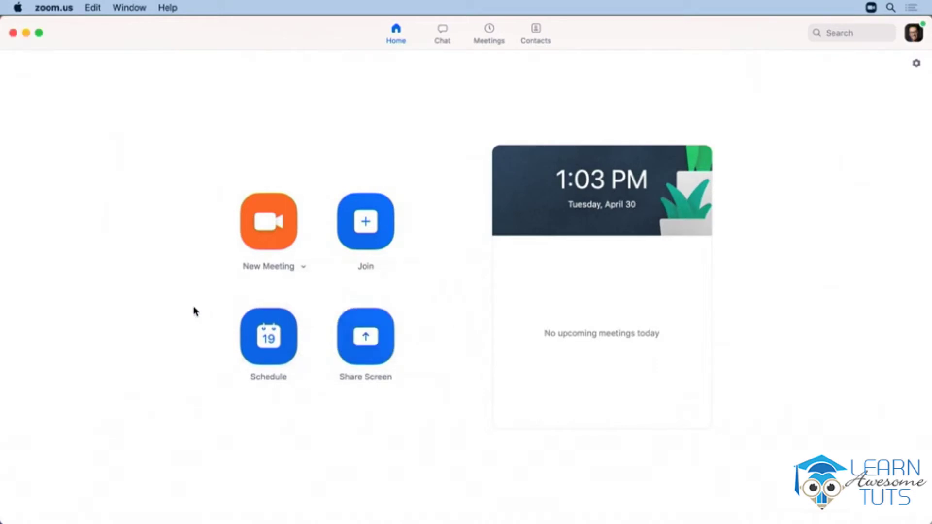
pyautogui.click(282, 234)
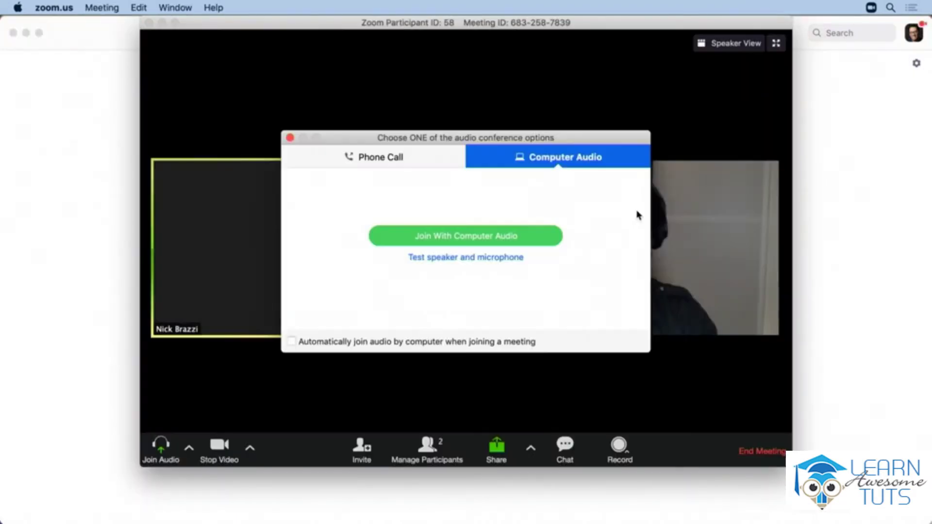
pyautogui.click(510, 244)
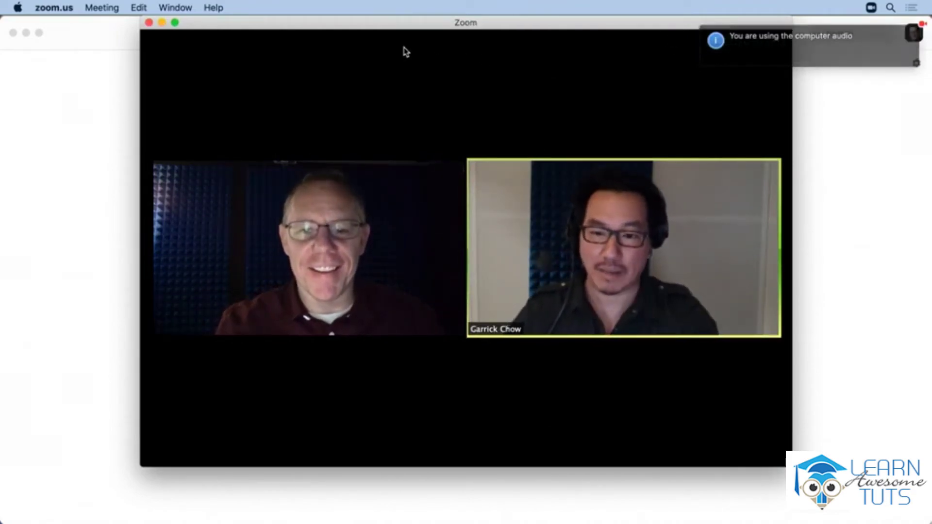
# Step: Start recording the meeting locally on this computer
pyautogui.moveTo(418, 175)
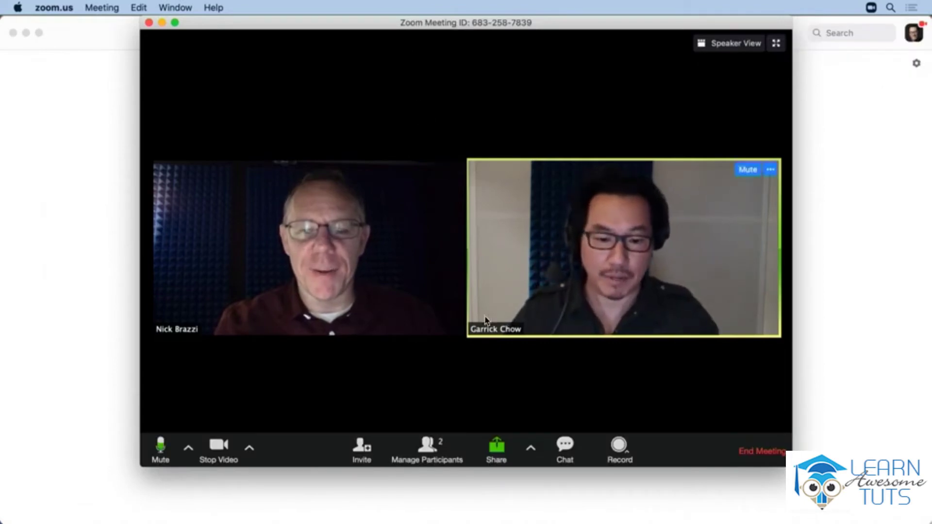
pyautogui.click(625, 450)
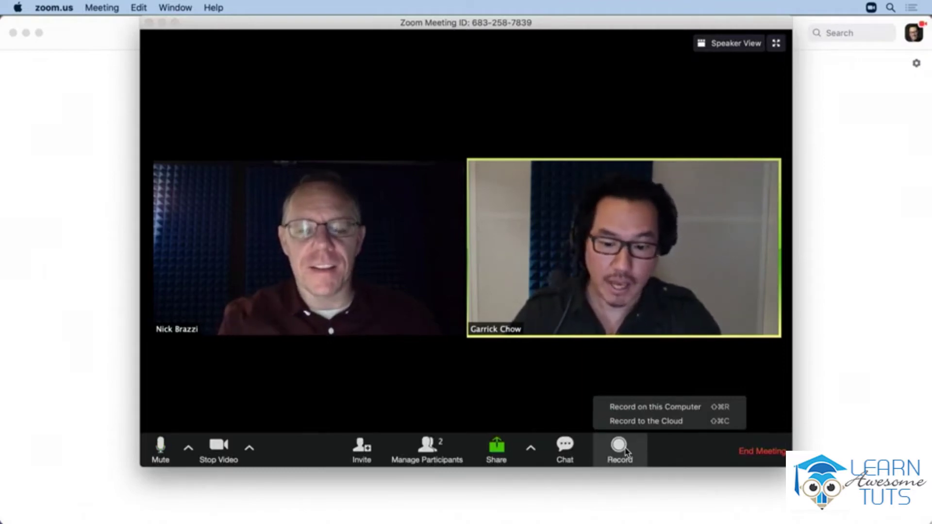
pyautogui.click(673, 408)
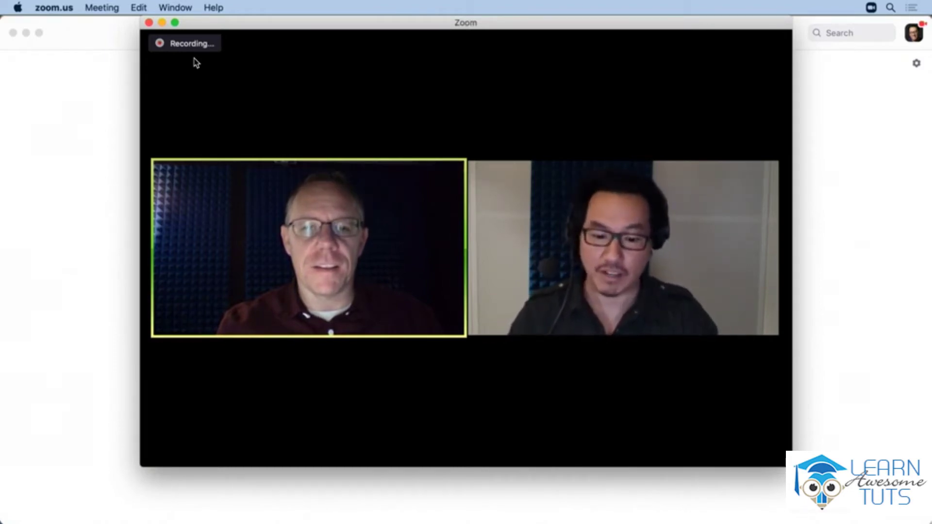
# Step: Switch the meeting layout to Speaker View and back to Gallery View
pyautogui.moveTo(321, 97)
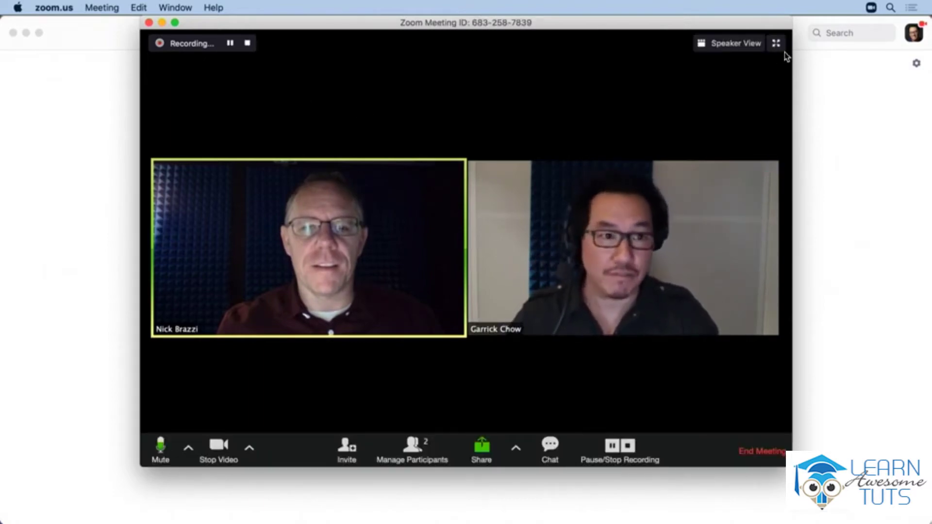
pyautogui.click(727, 45)
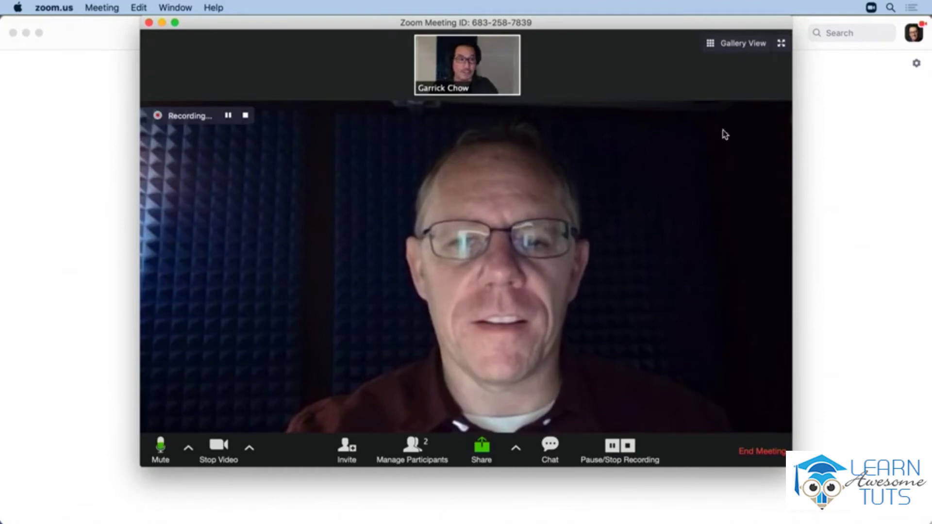
pyautogui.click(738, 44)
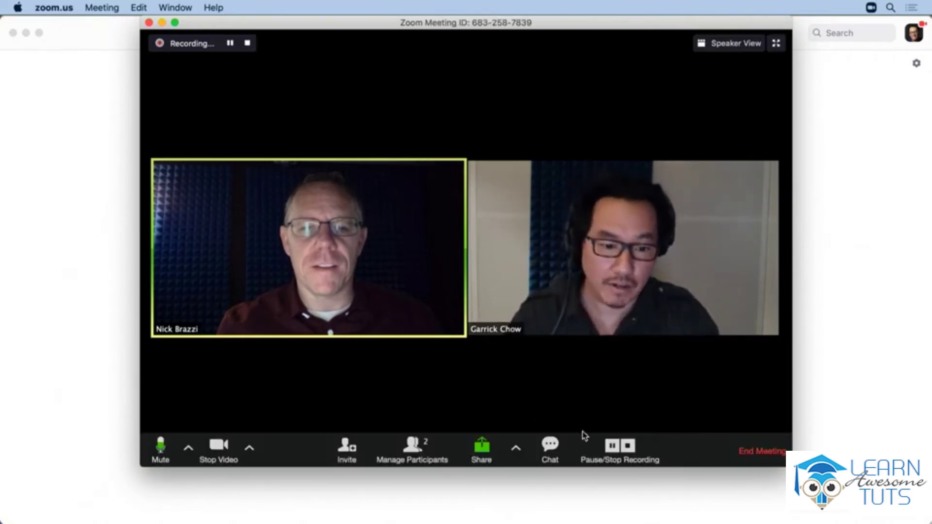
# Step: Pause and resume the meeting recording, and stop it
pyautogui.click(612, 446)
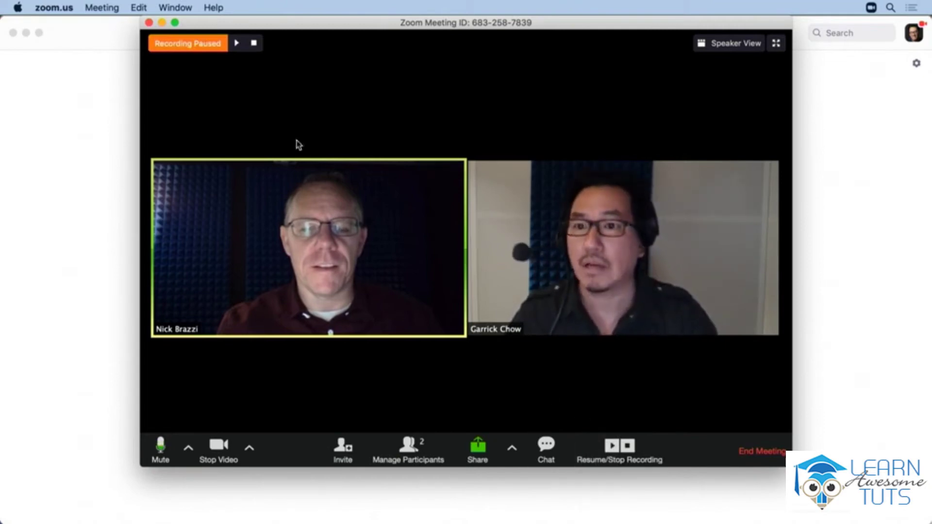
pyautogui.click(237, 45)
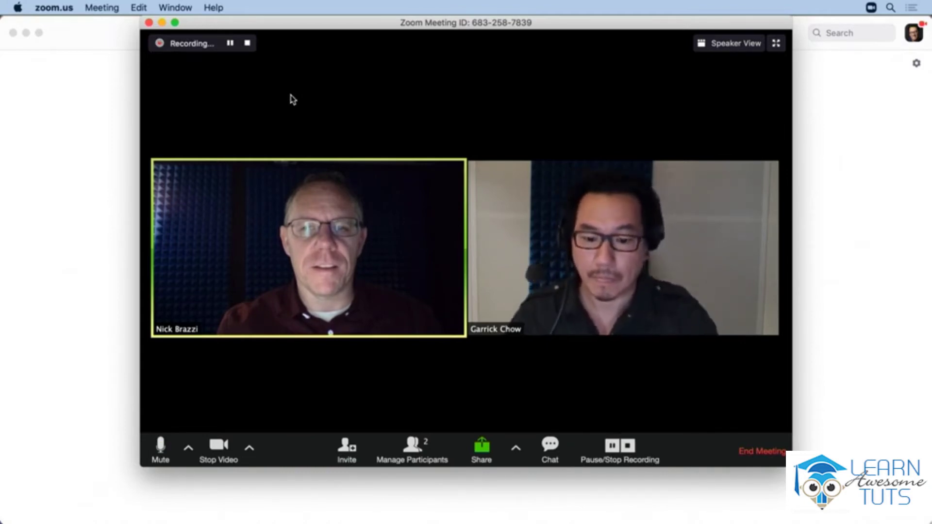
pyautogui.click(247, 44)
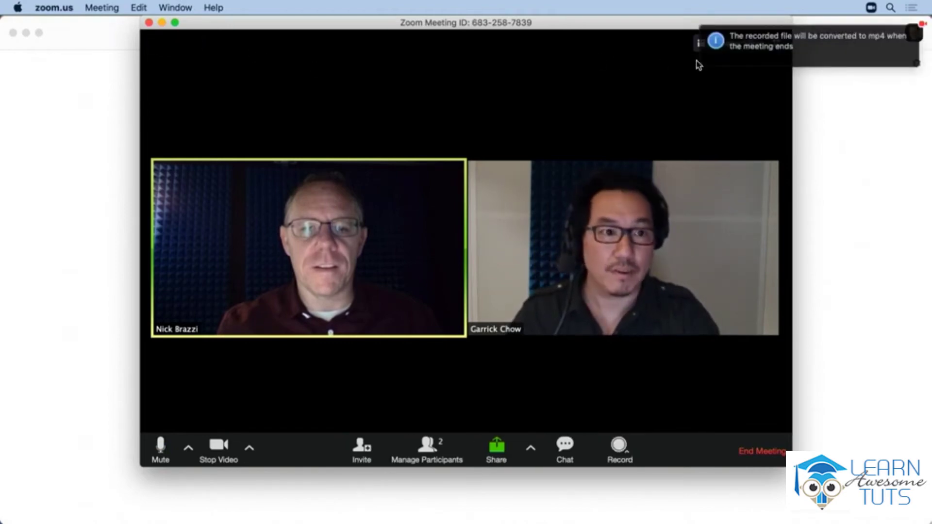
# Step: Leave the meeting as host so the local recording is converted
pyautogui.moveTo(730, 62)
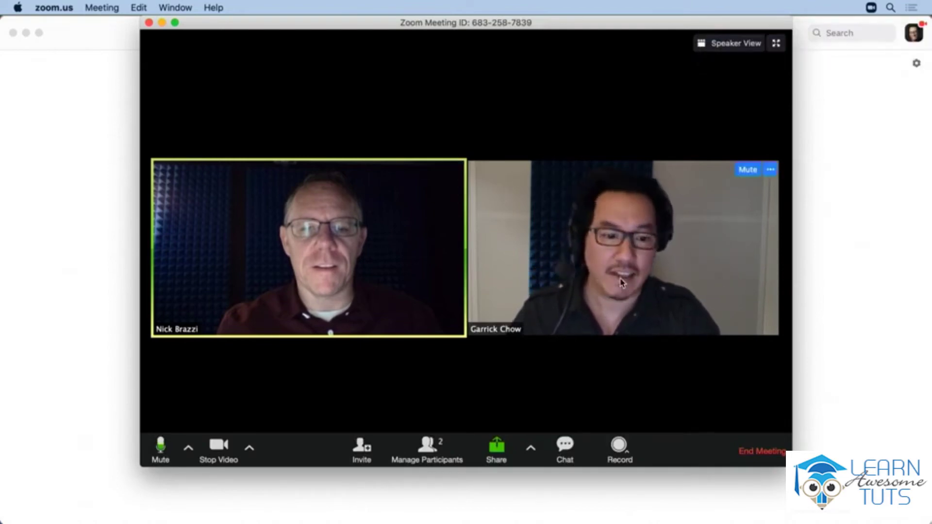
pyautogui.click(753, 452)
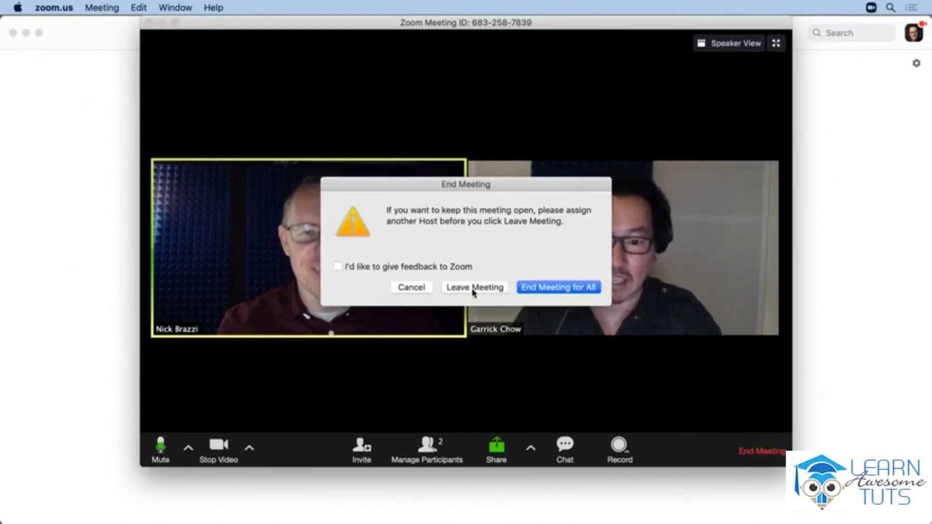
pyautogui.click(473, 289)
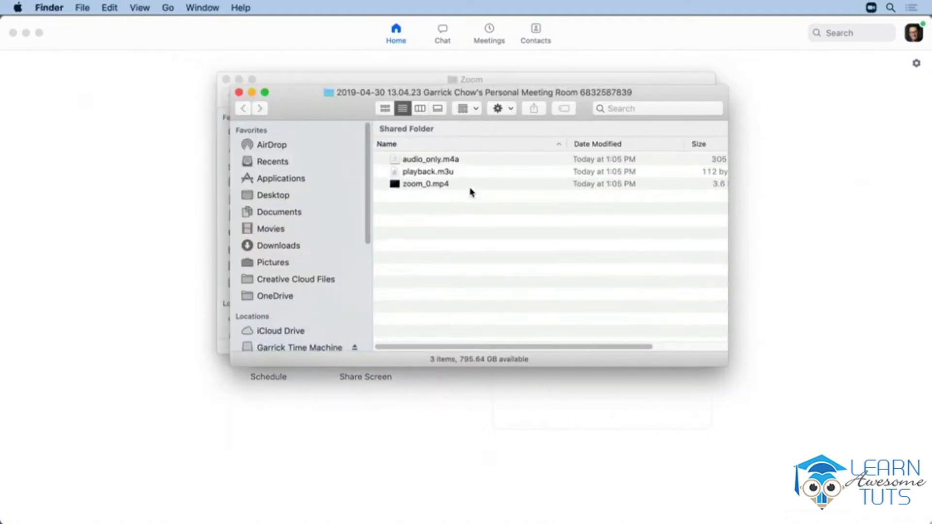
# Step: Play zoom_0.mp4 from the recording folder in QuickTime Player, close it and return to Zoom
pyautogui.click(459, 185)
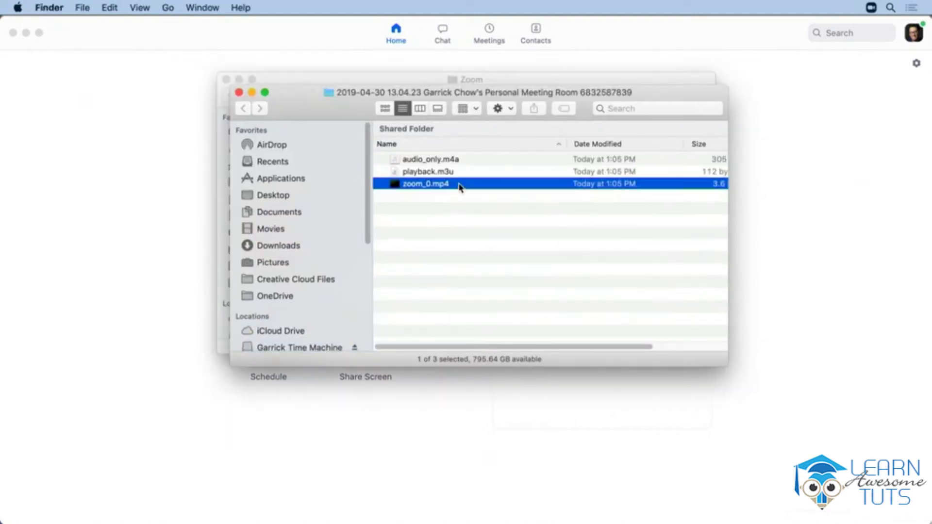
pyautogui.doubleClick(406, 184)
pyautogui.moveTo(351, 430)
pyautogui.mouseDown()
pyautogui.moveTo(530, 431)
pyautogui.moveTo(353, 432)
pyautogui.mouseUp()
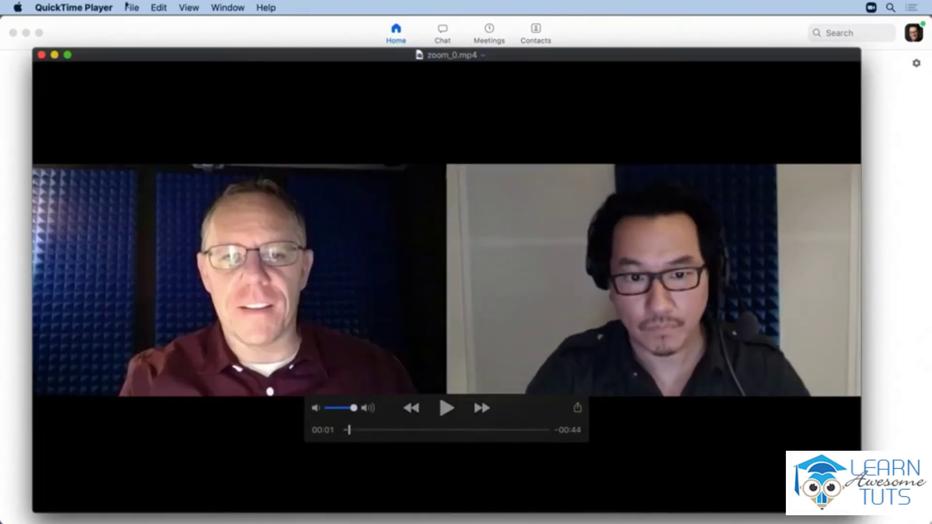
pyautogui.click(41, 54)
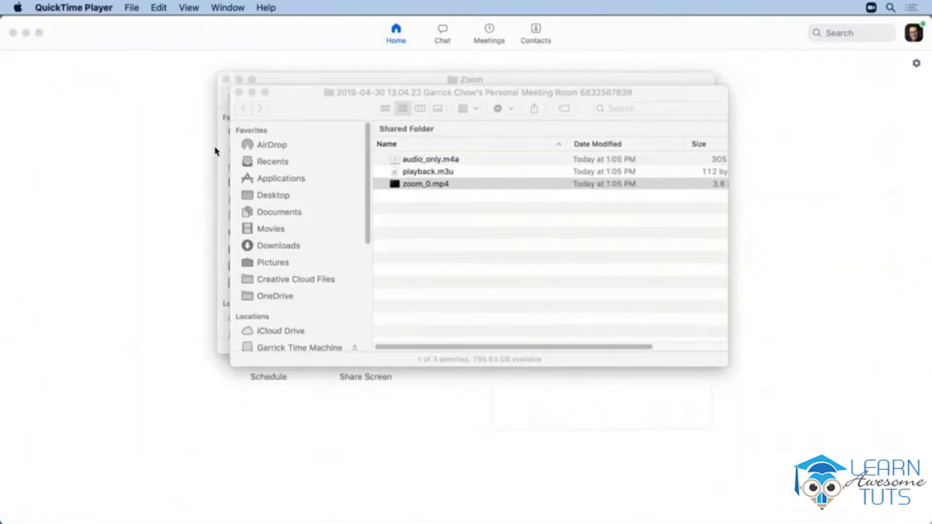
pyautogui.click(161, 154)
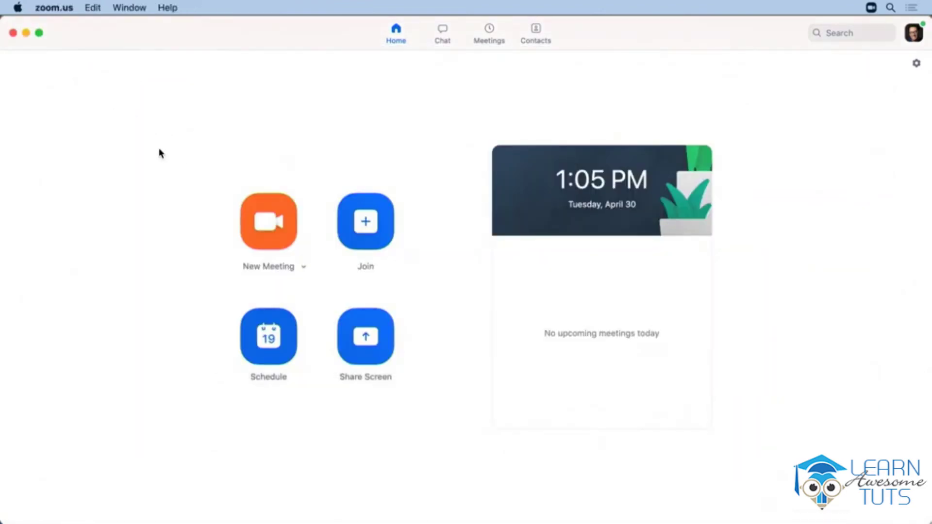
# Step: Start another instant meeting and join it with computer audio
pyautogui.click(267, 216)
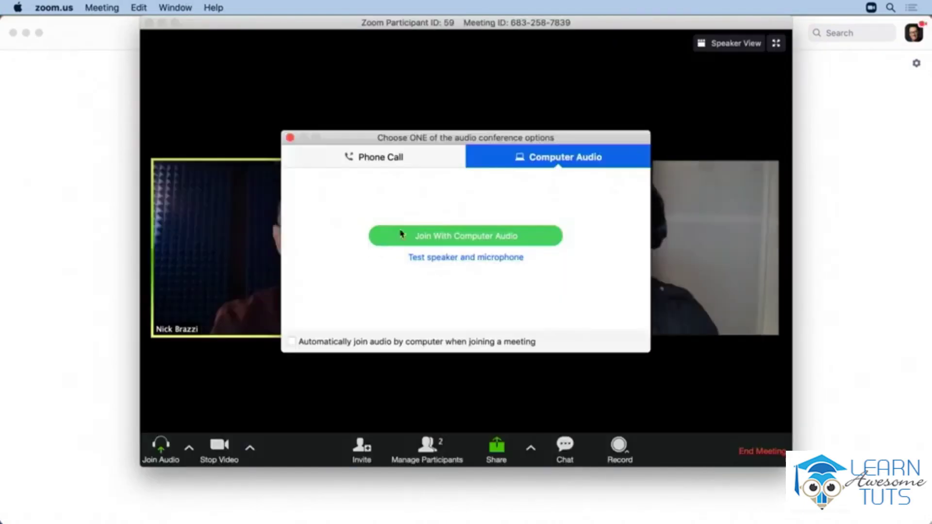
pyautogui.click(433, 235)
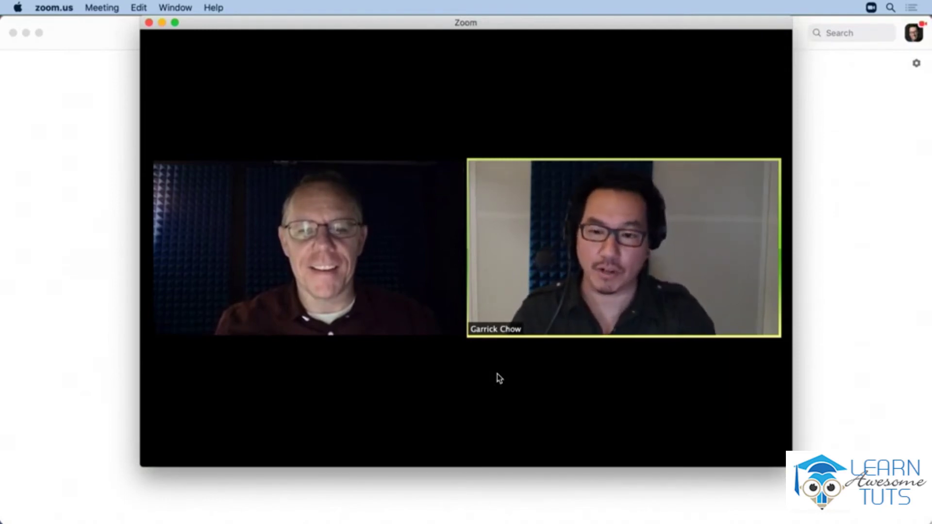
# Step: Allow the other participant to record the meeting, and close the participants list
pyautogui.moveTo(514, 391)
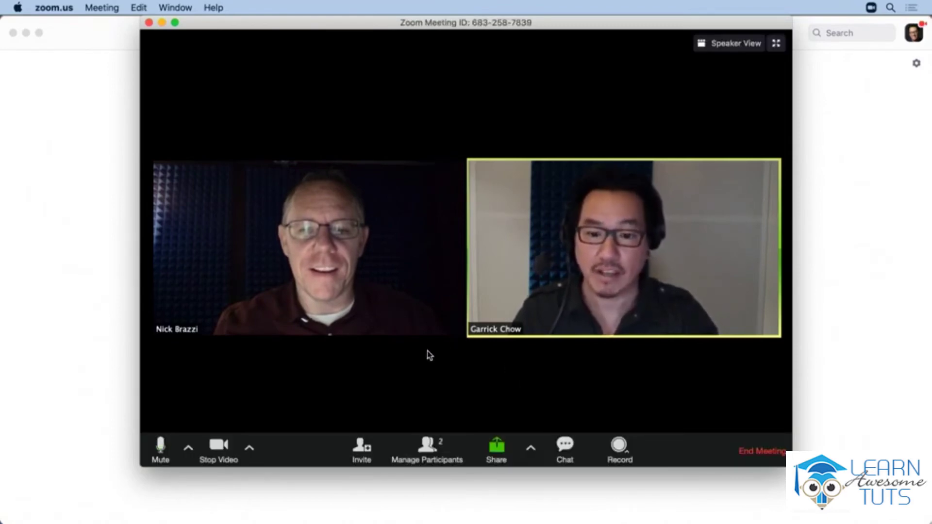
pyautogui.click(430, 452)
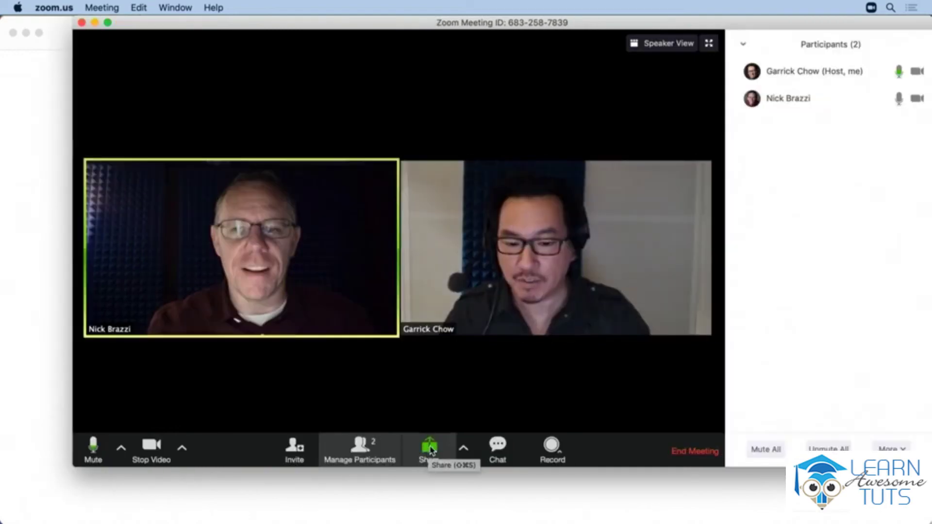
pyautogui.moveTo(770, 96)
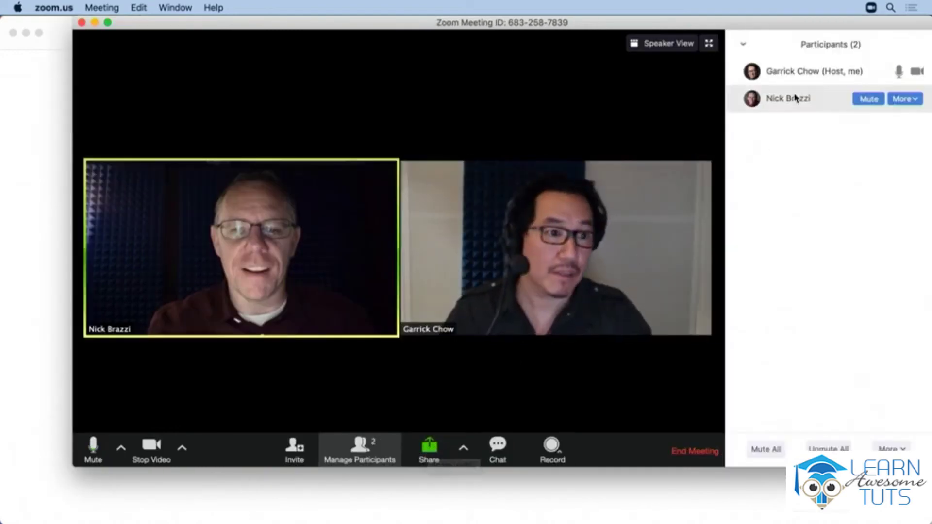
pyautogui.click(916, 99)
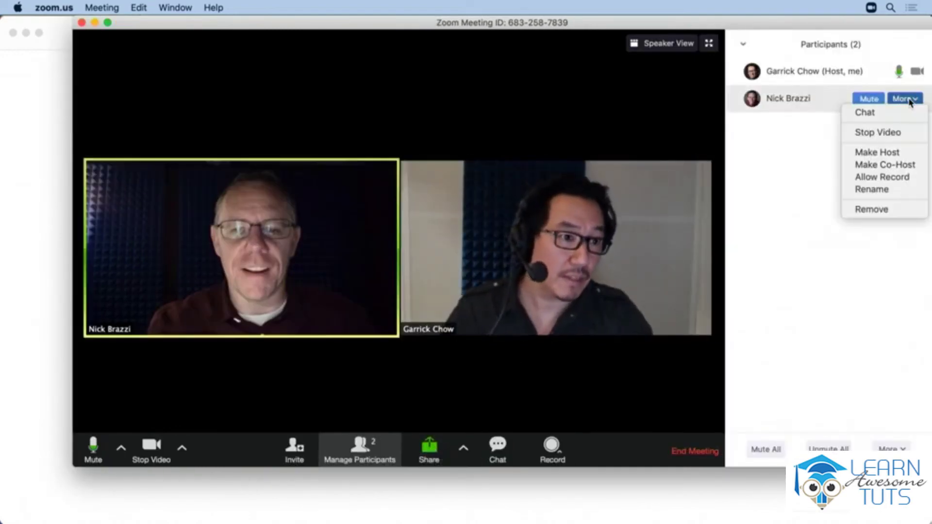
pyautogui.click(905, 178)
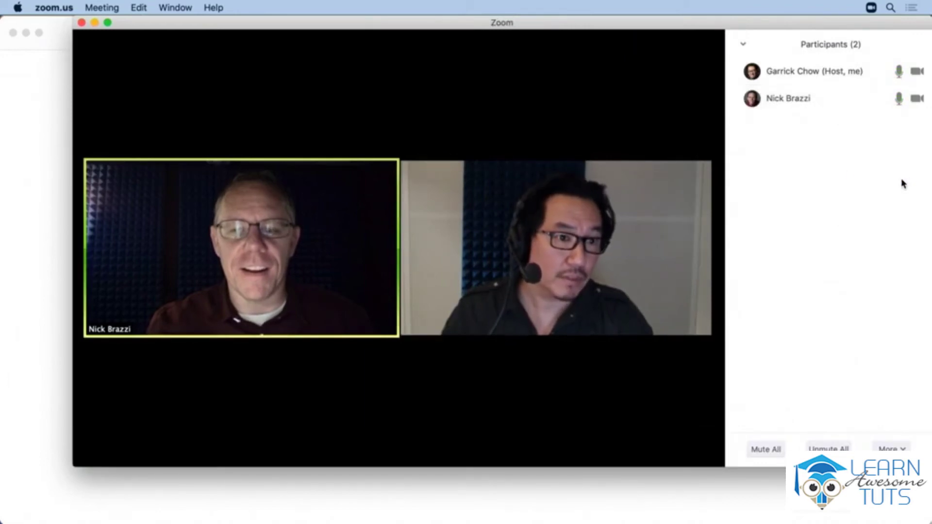
pyautogui.click(742, 44)
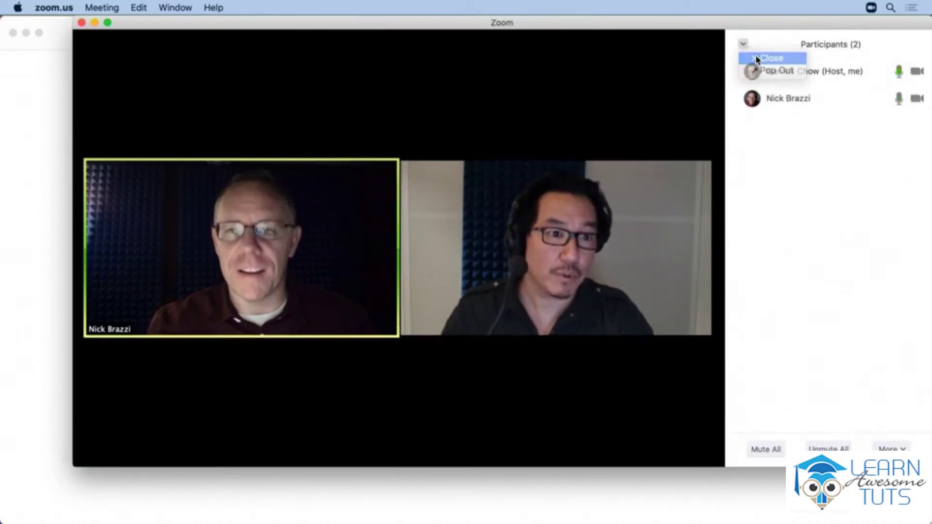
pyautogui.click(756, 59)
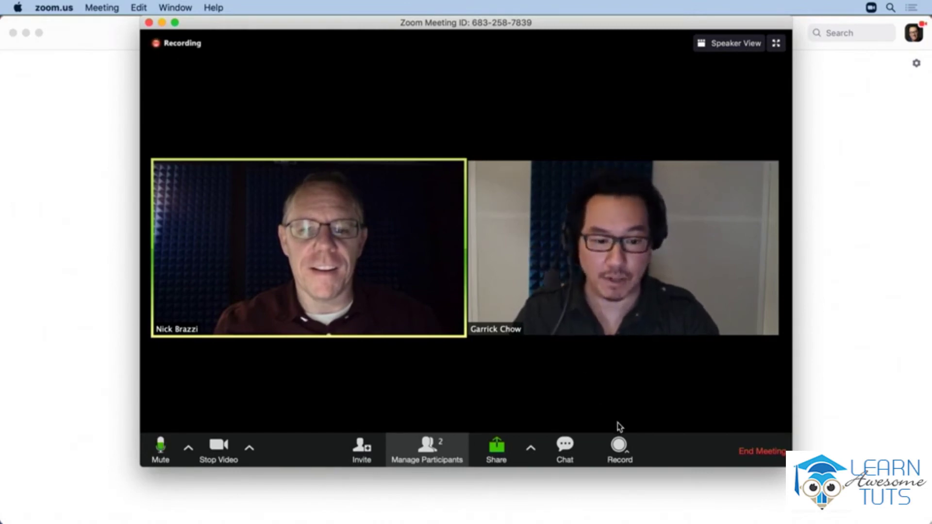
# Step: Record the meeting to the cloud, stop the cloud recording and dismiss the notification about it
pyautogui.click(623, 450)
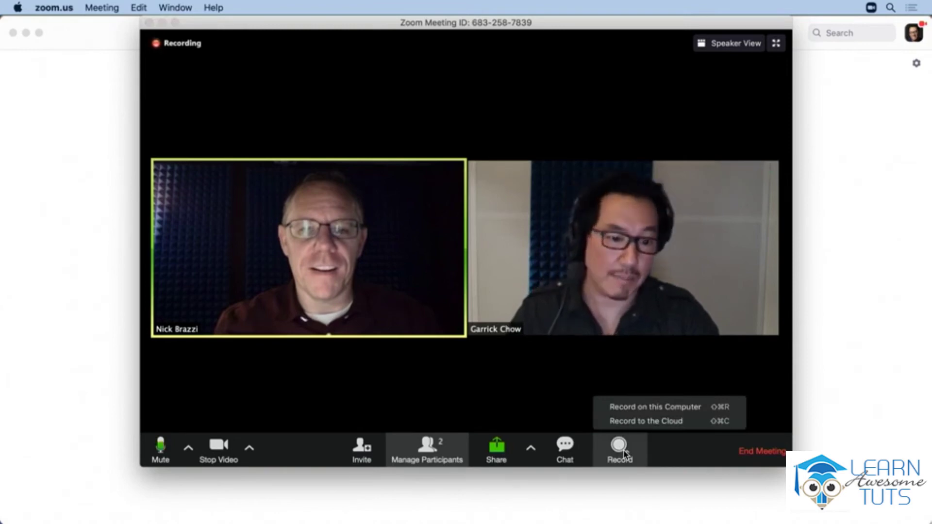
pyautogui.click(673, 422)
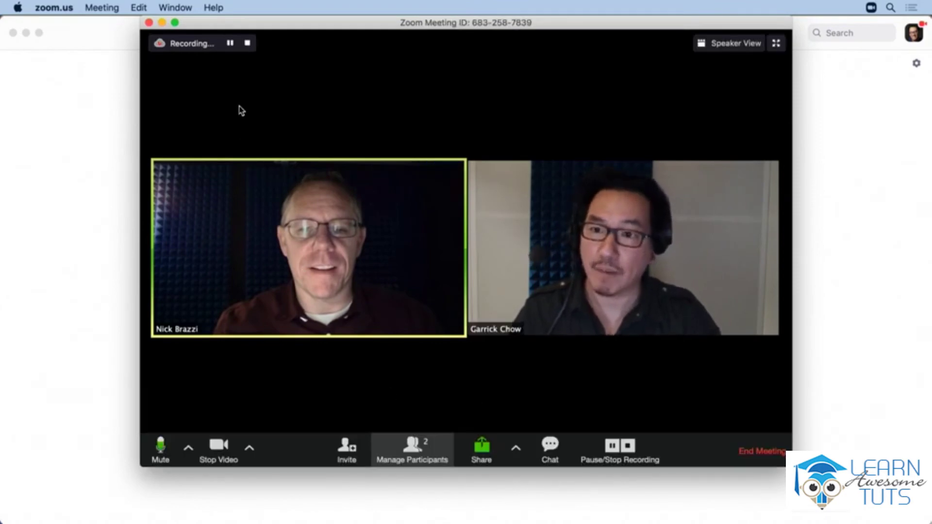
pyautogui.click(247, 43)
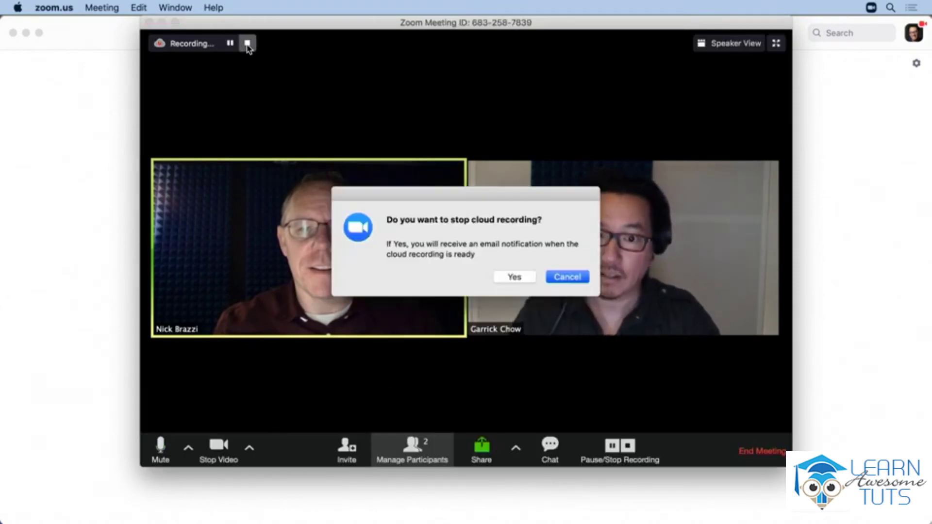
pyautogui.click(515, 277)
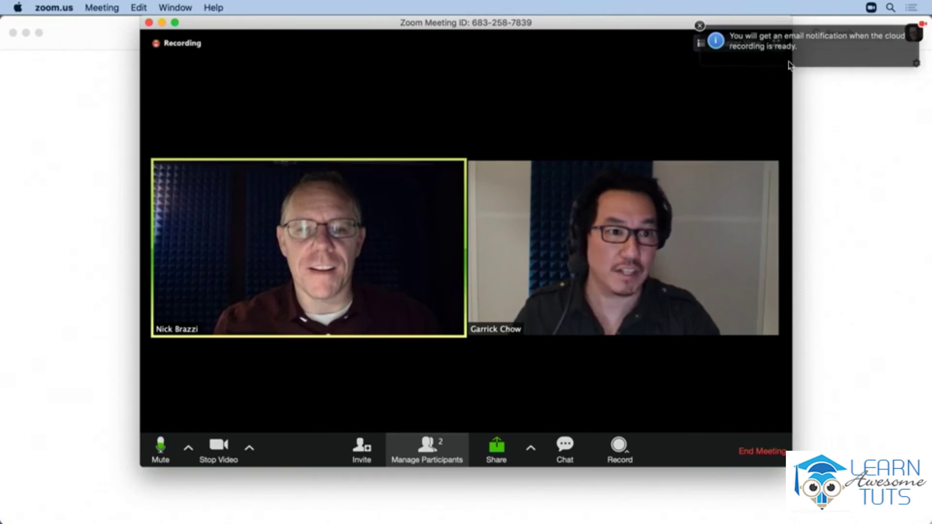
pyautogui.click(700, 25)
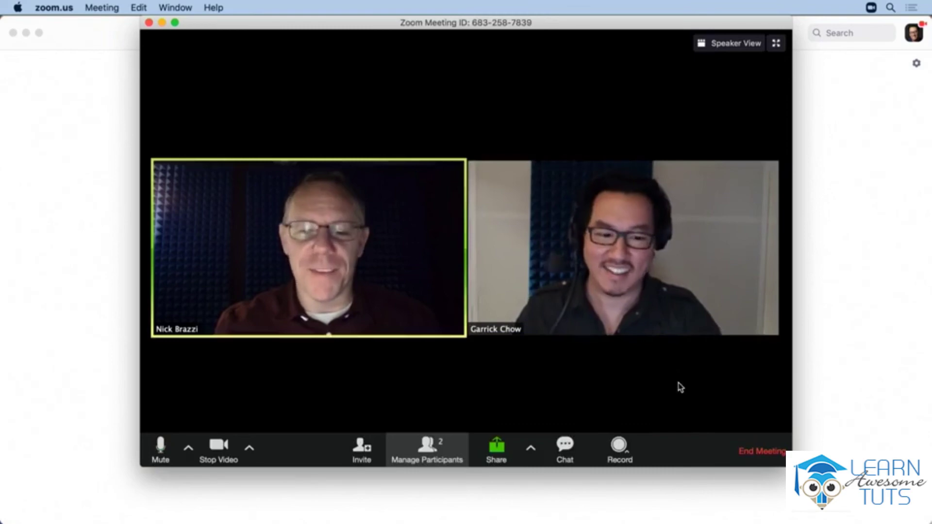
# Step: End the meeting for all participants and bring up the list of recorded meetings
pyautogui.click(762, 451)
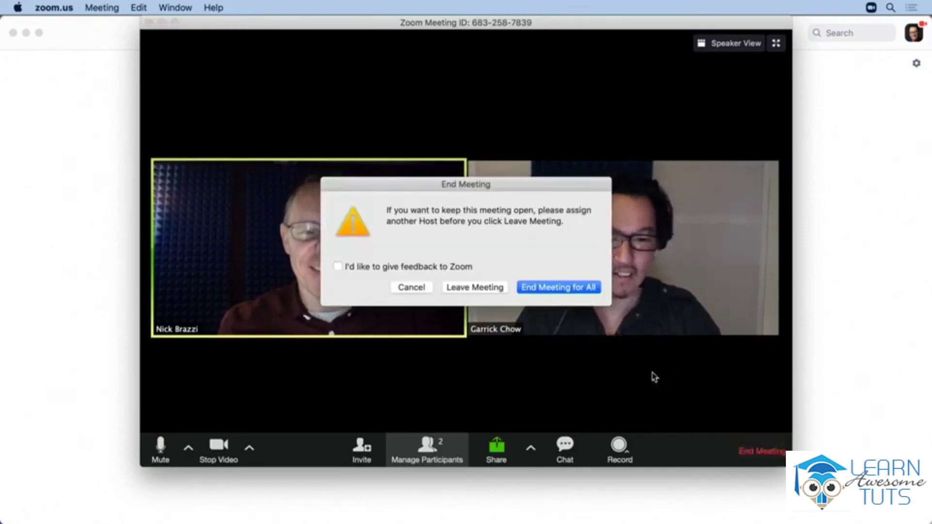
pyautogui.click(573, 287)
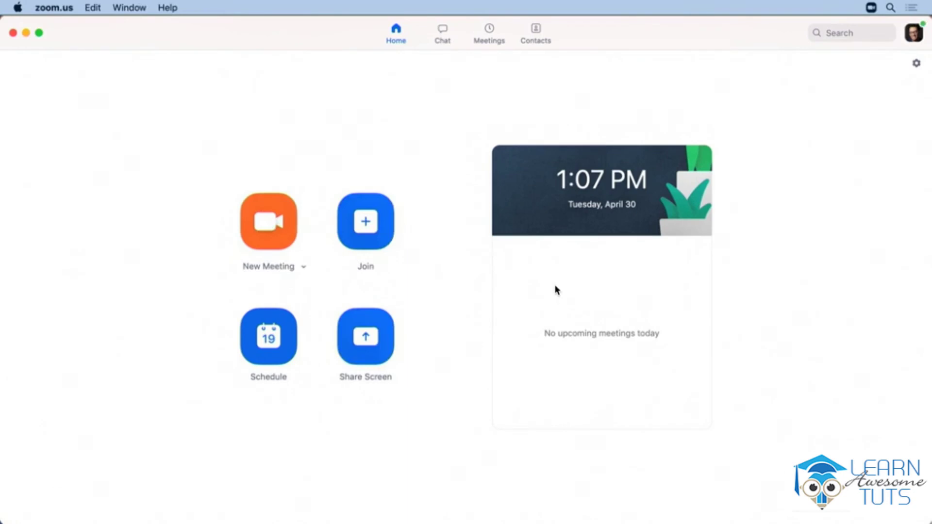
pyautogui.click(490, 34)
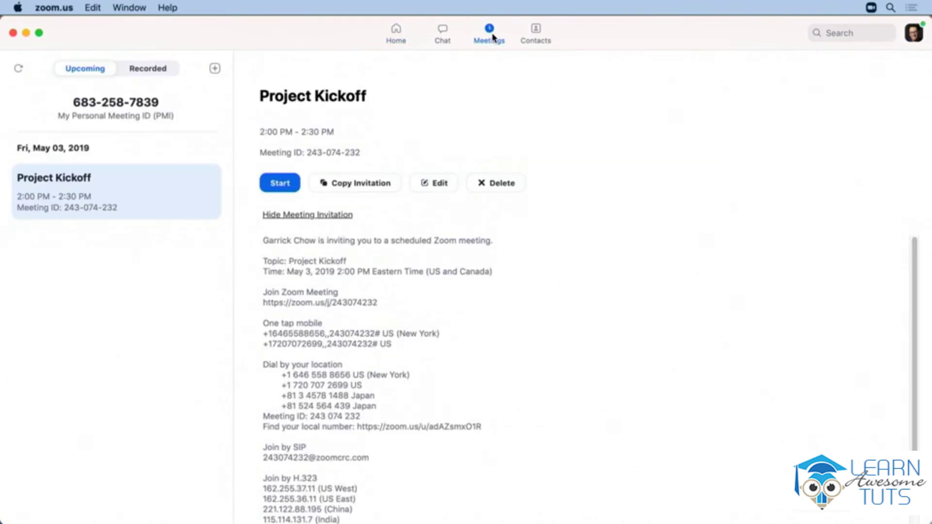
pyautogui.click(157, 71)
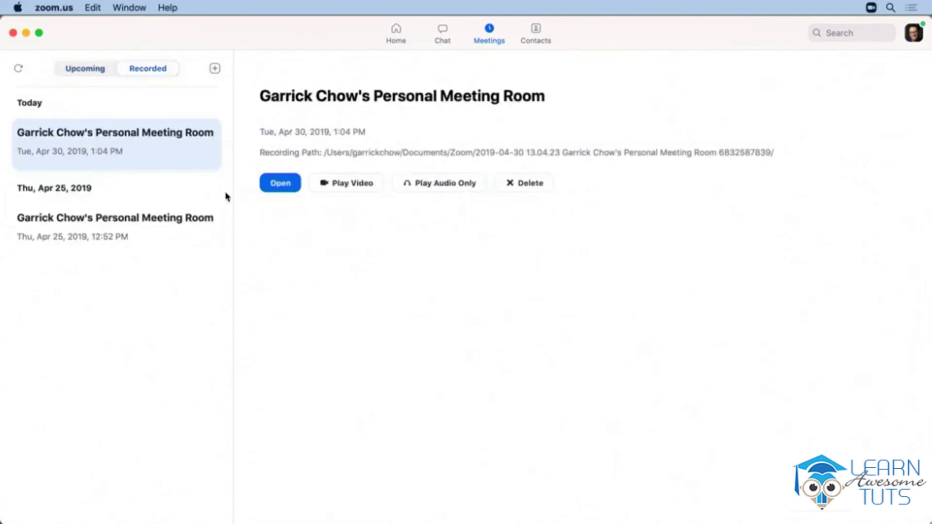
# Step: View the Apr 30, 2019, 1:04 PM recording's folder in Finder and its video in QuickTime Player, closing each after viewing
pyautogui.click(276, 182)
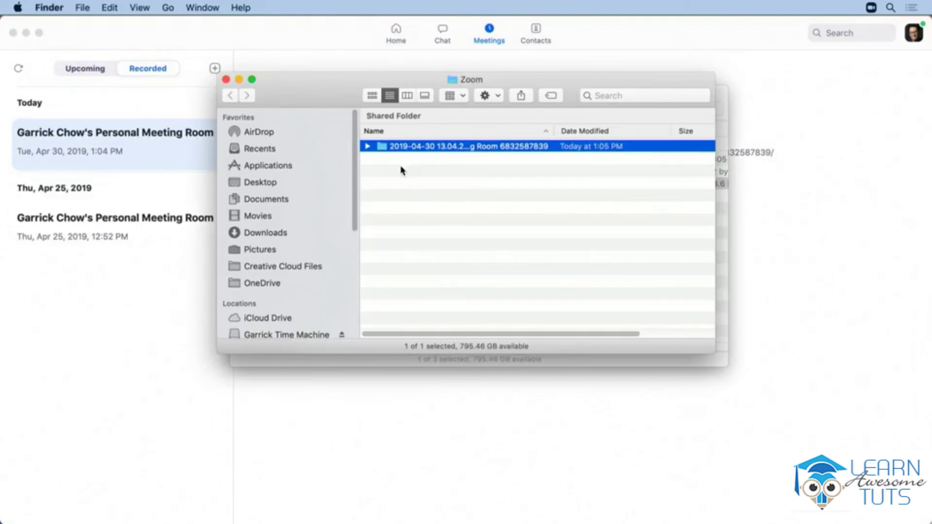
pyautogui.click(225, 80)
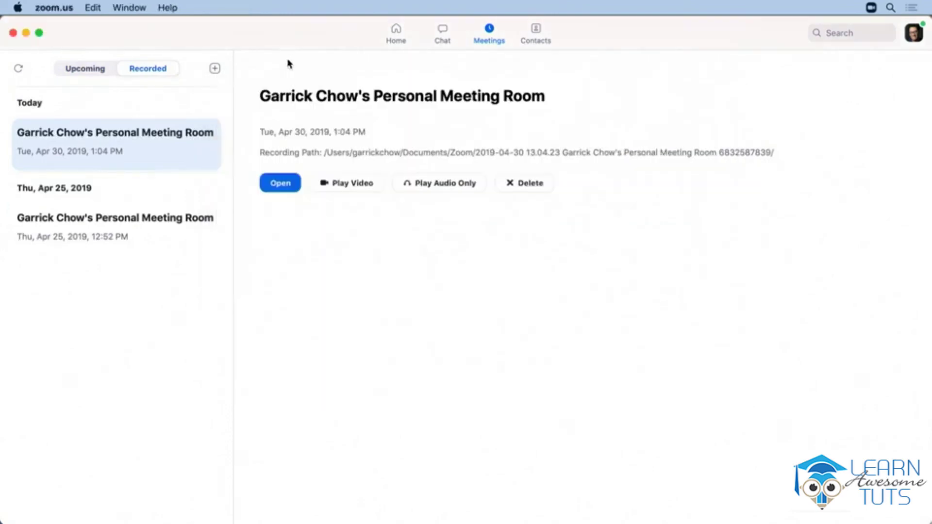
pyautogui.click(350, 187)
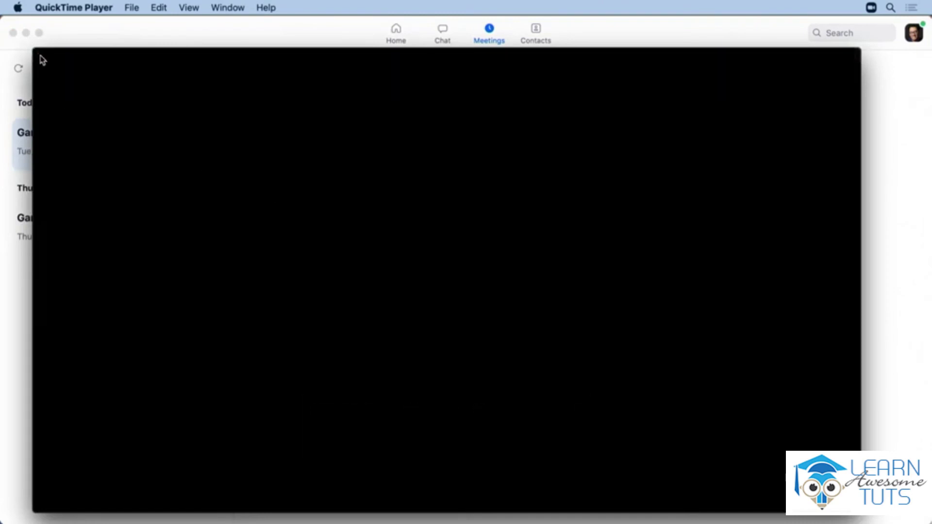
pyautogui.click(41, 55)
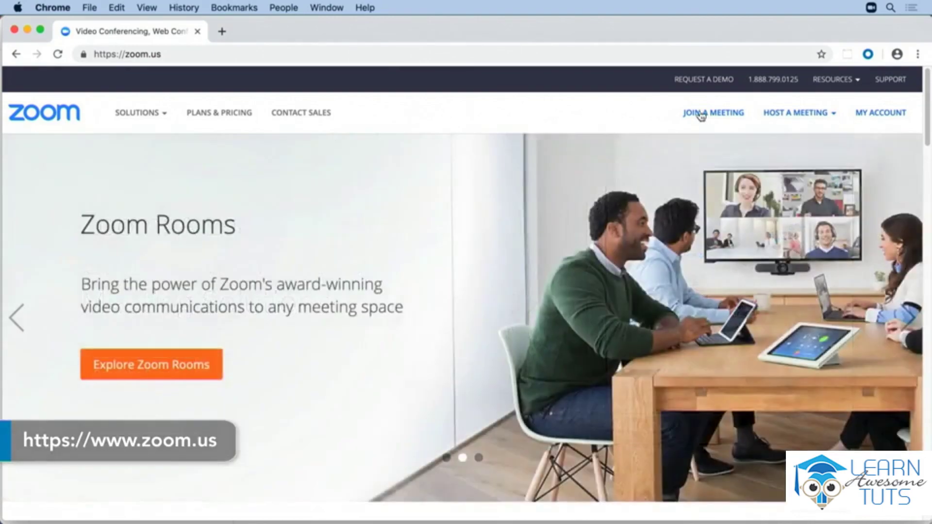
# Step: Switch to the Zoom website in Chrome and show the account's cloud recordings
pyautogui.click(873, 113)
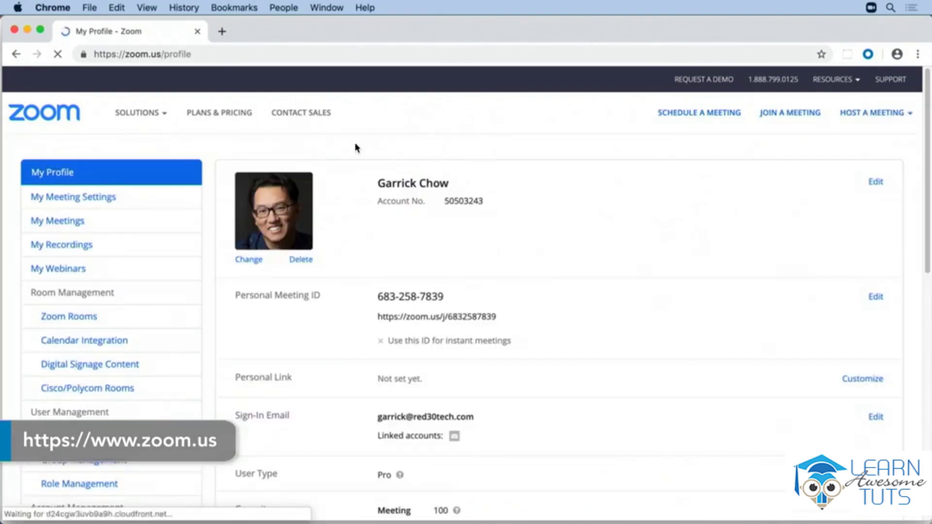
pyautogui.click(77, 251)
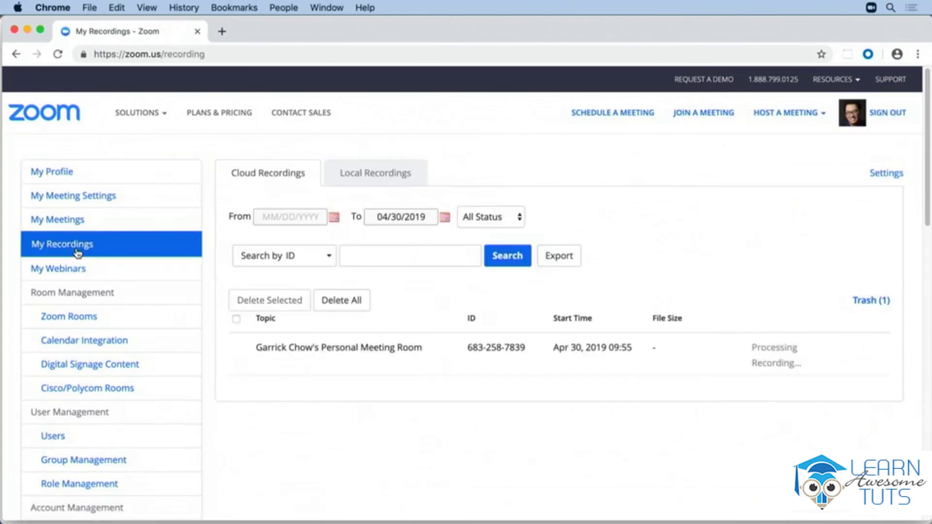